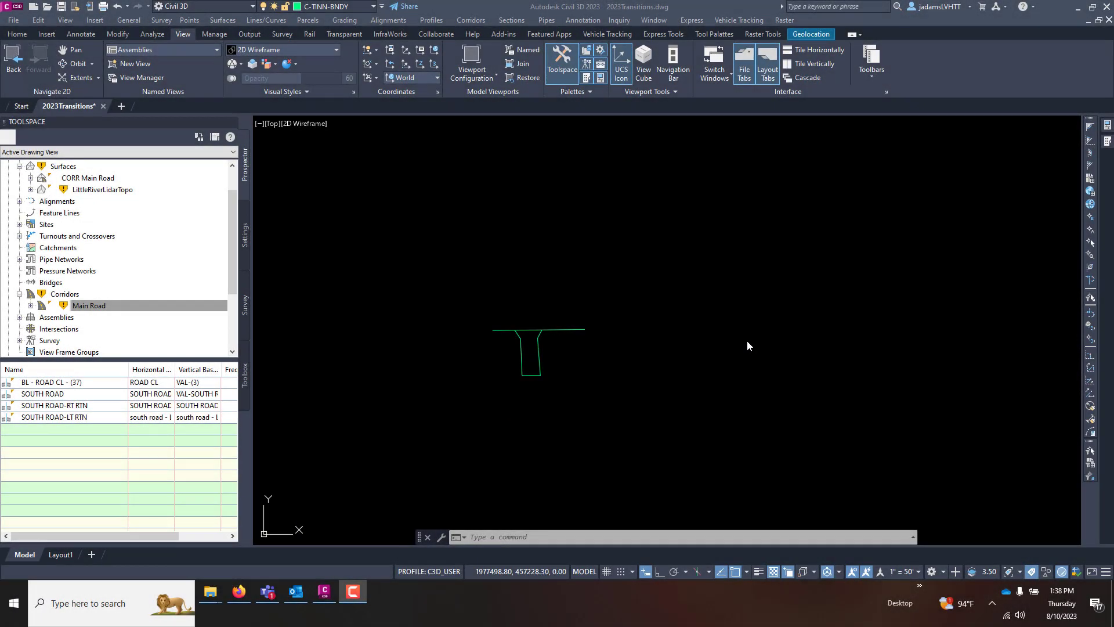
- Inspect the horizontal line and the trapezoid outline beneath it
{"action": "left_click", "coordinate": [738, 325]}
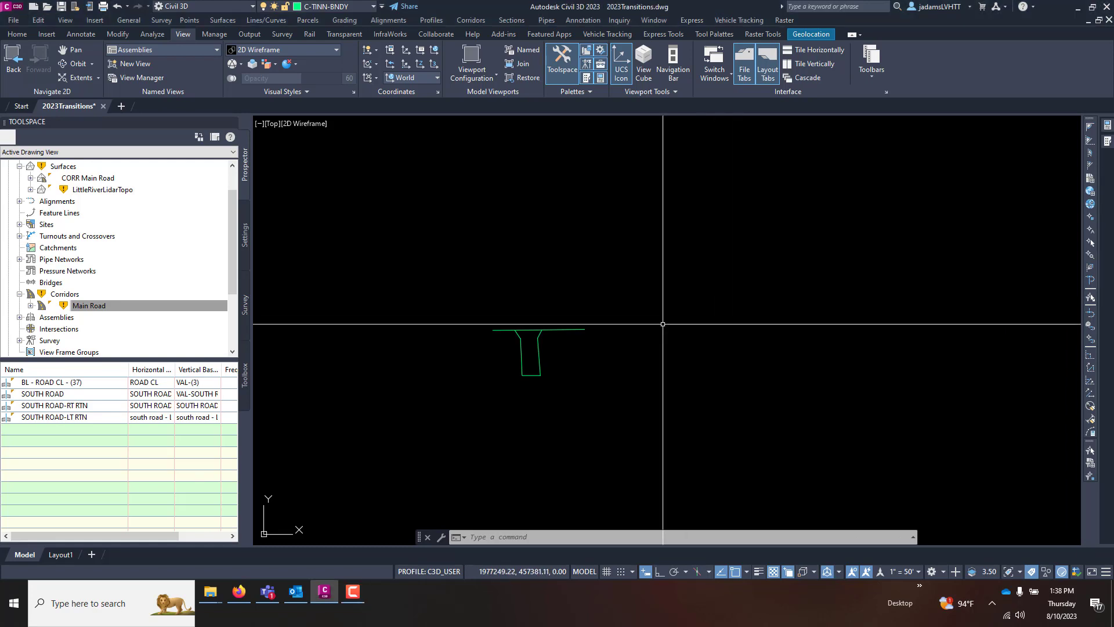
{"action": "scroll", "coordinate": [562, 324], "scroll_direction": "up", "scroll_amount": 4}
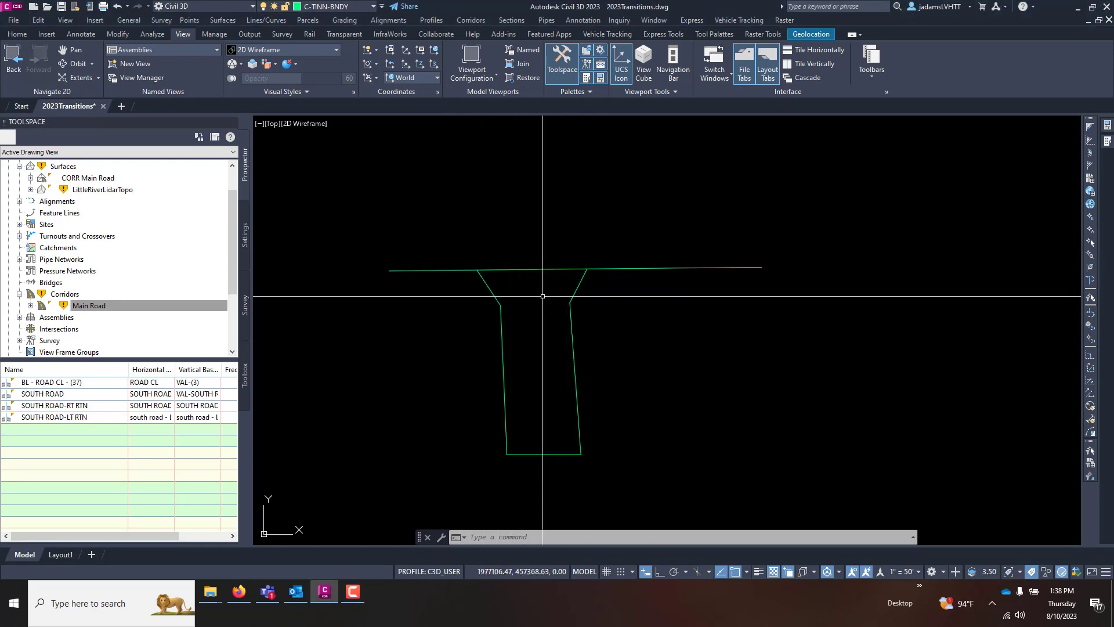
{"action": "left_click", "coordinate": [541, 270]}
{"action": "key", "text": "Escape"}
{"action": "left_click", "coordinate": [573, 309]}
{"action": "left_click", "coordinate": [550, 296]}
{"action": "key", "text": "Escape"}
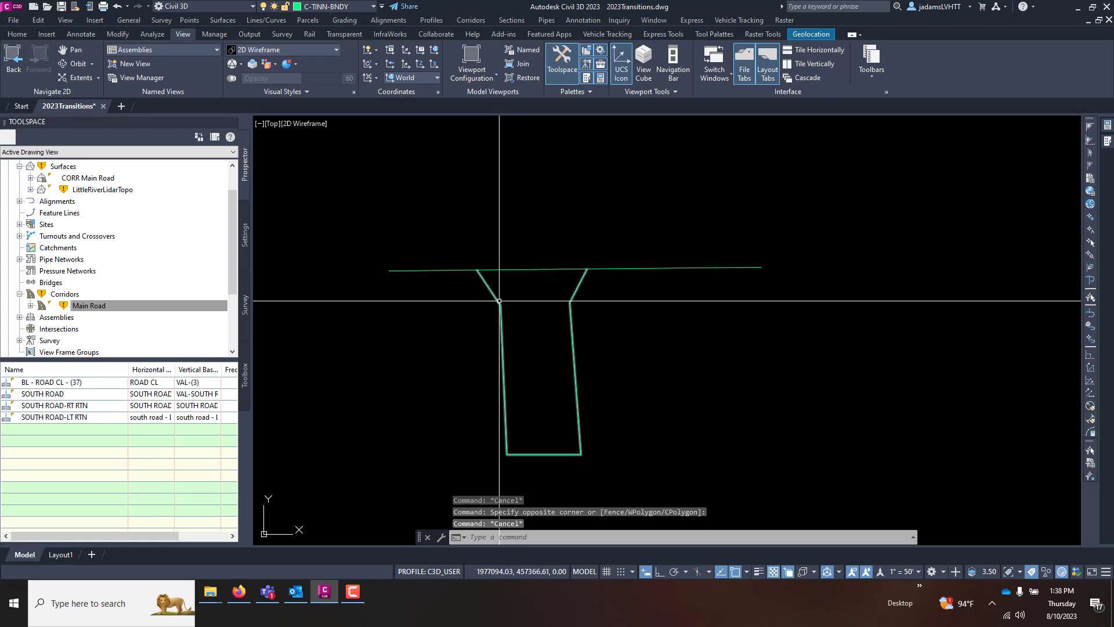
{"action": "key", "text": "Escape"}
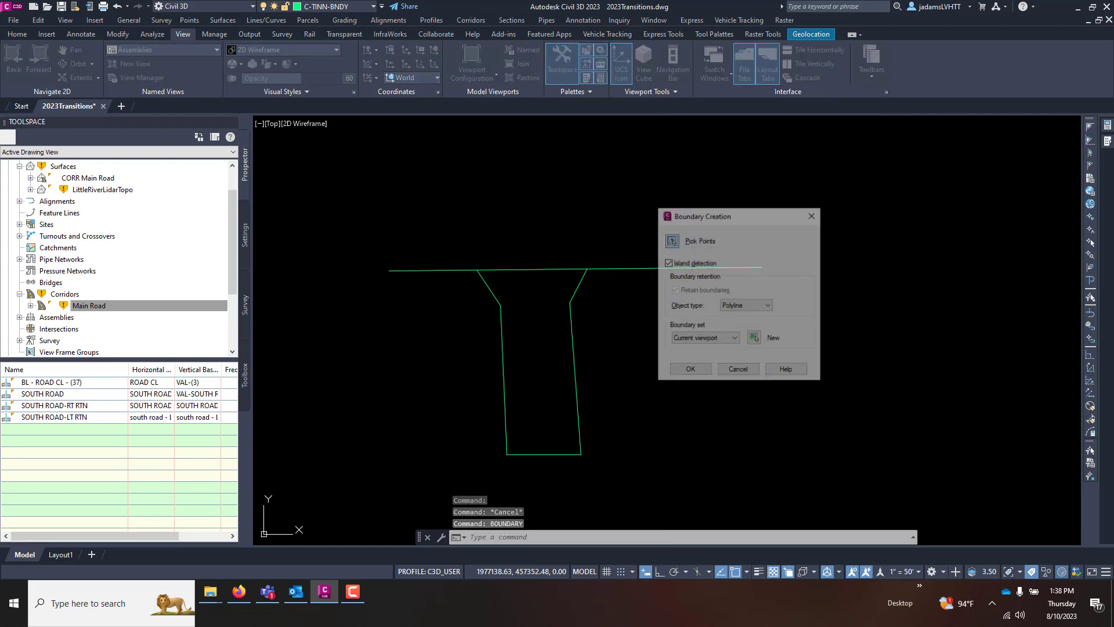
- Create a closed boundary polyline by picking a point inside the trapezoid, then check it
{"action": "left_click", "coordinate": [672, 240]}
{"action": "left_click", "coordinate": [557, 355]}
{"action": "key", "text": "Return"}
{"action": "left_click", "coordinate": [572, 337]}
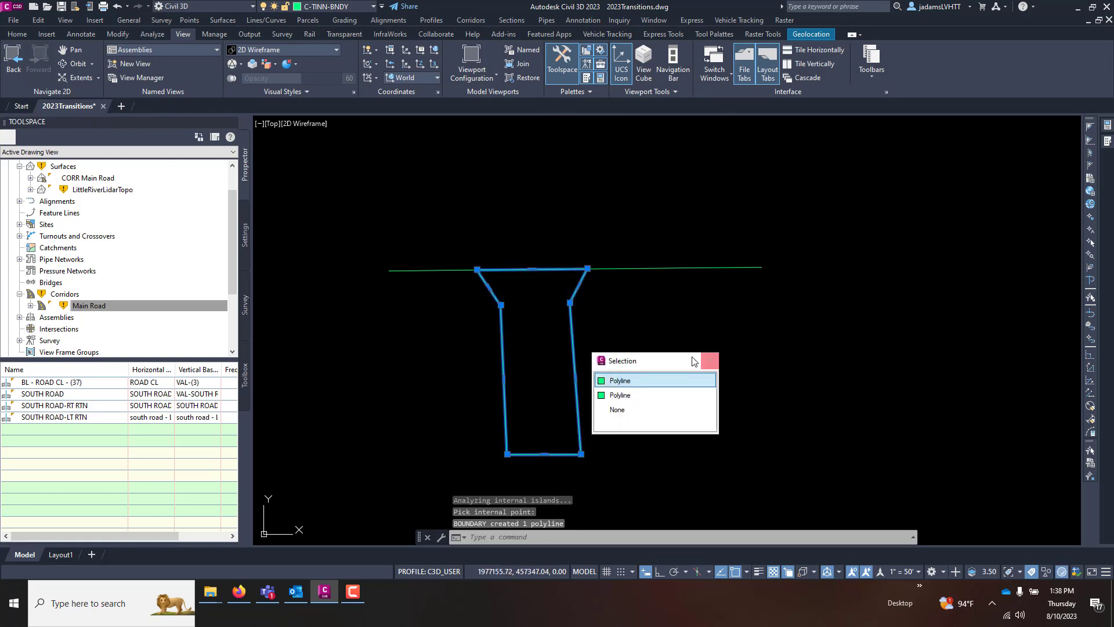
{"action": "left_click", "coordinate": [612, 380]}
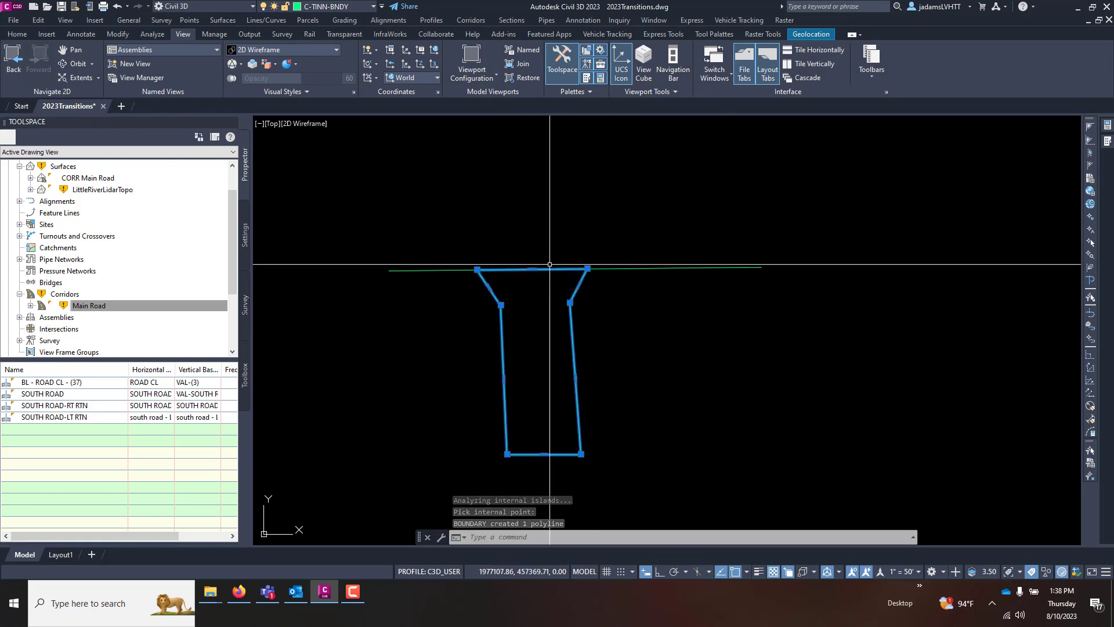
{"action": "key", "text": "Escape"}
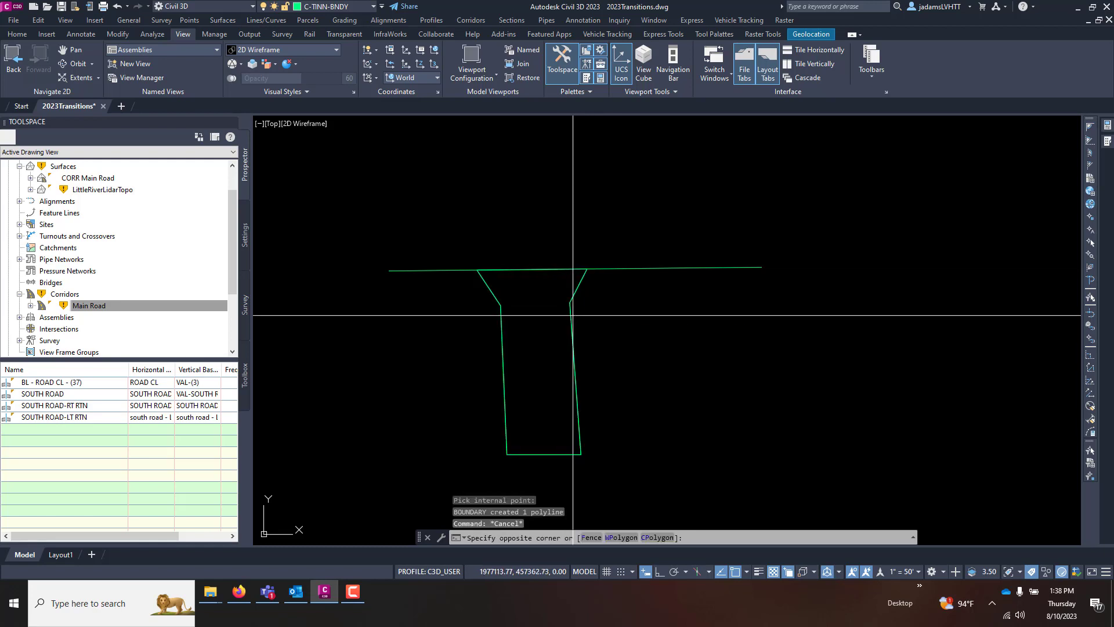
{"action": "key", "text": "Escape"}
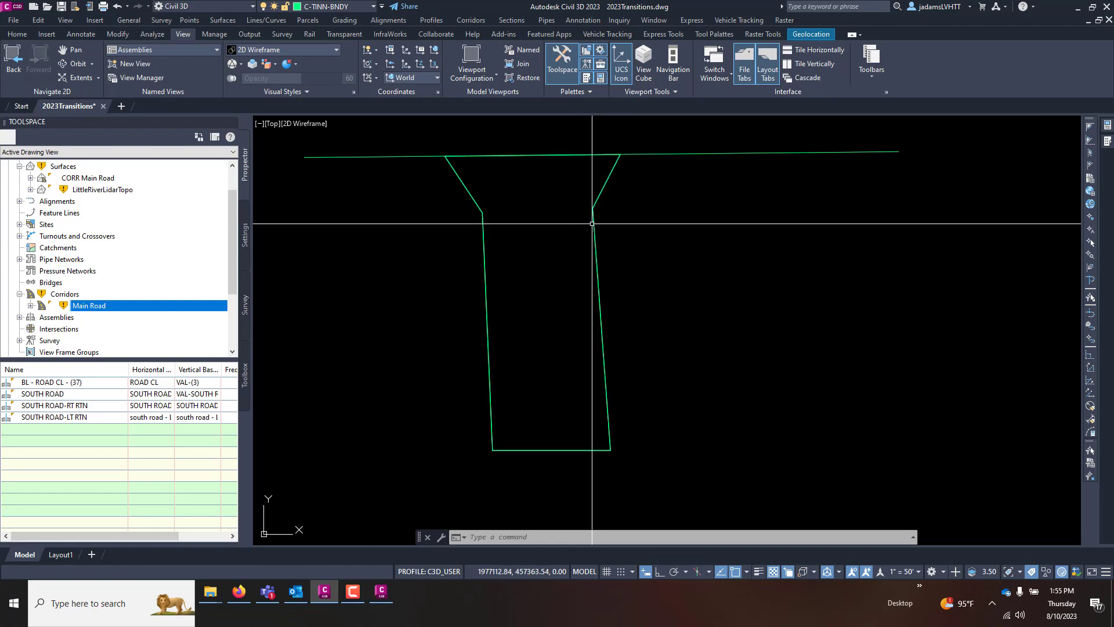
- Fill the trapezoid's boundary polyline with a solid hatch, choosing it among overlapping polylines
{"action": "left_click", "coordinate": [595, 224]}
{"action": "key", "text": "Escape"}
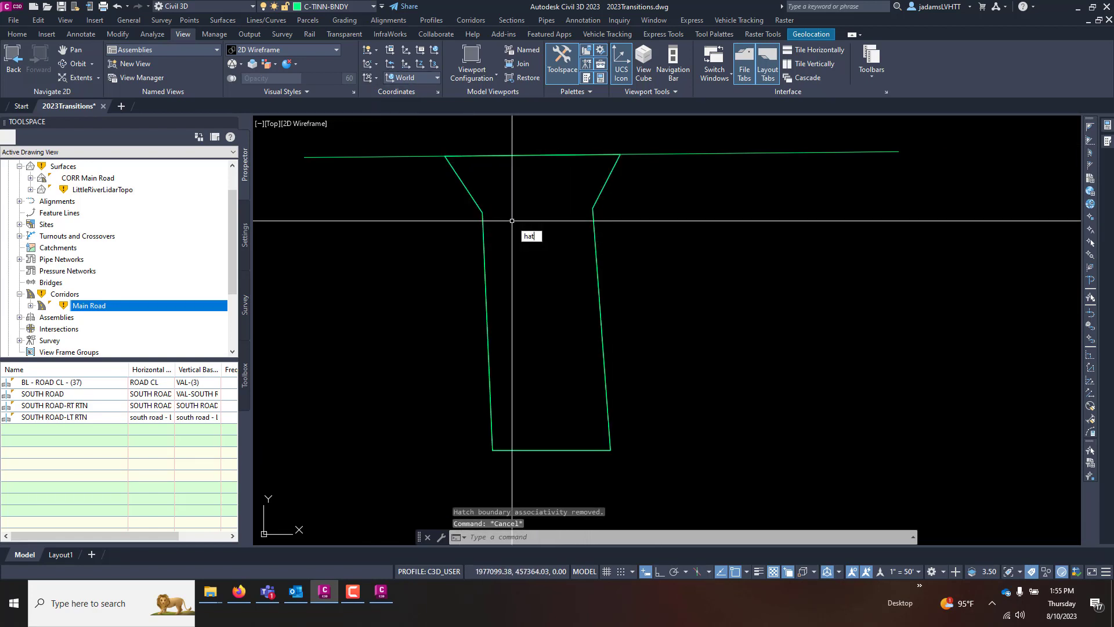
{"action": "key", "text": "Return"}
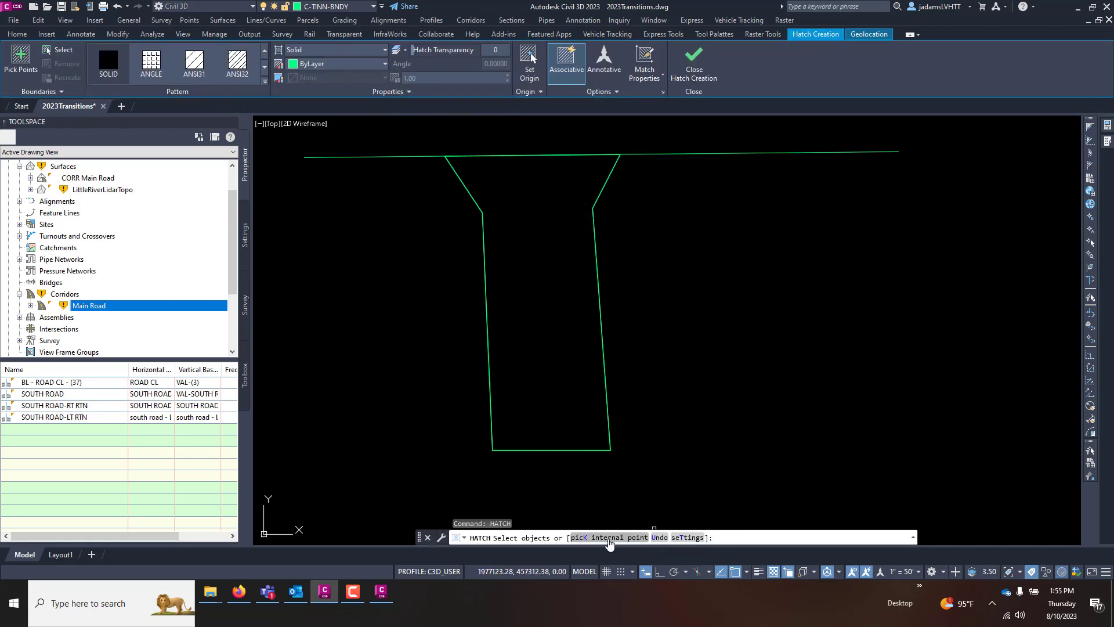
{"action": "left_click", "coordinate": [606, 371]}
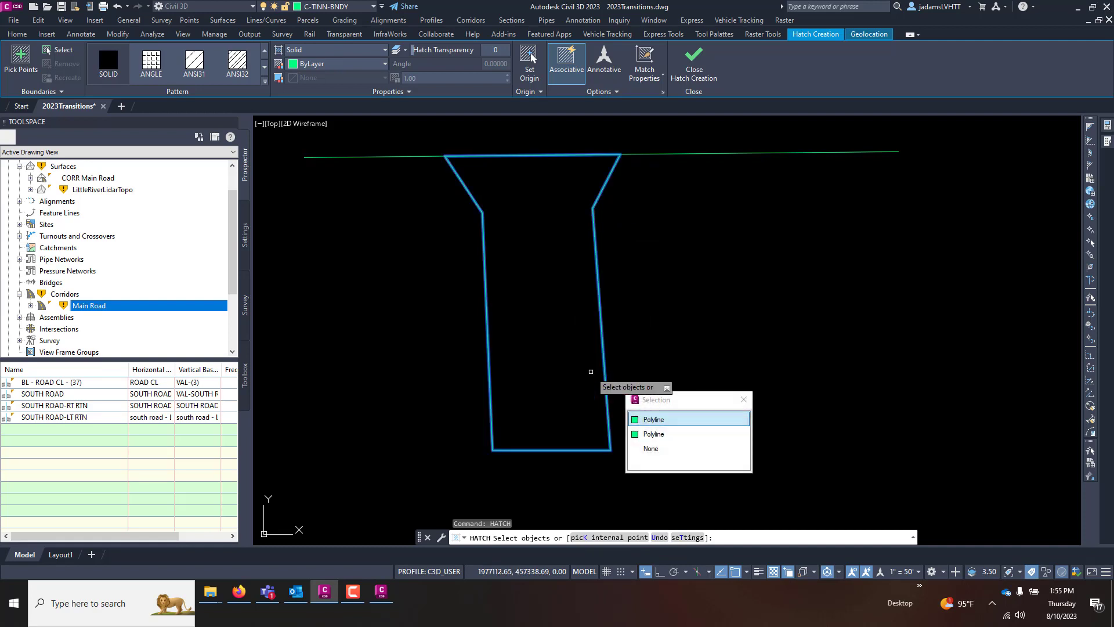
{"action": "left_click", "coordinate": [647, 420]}
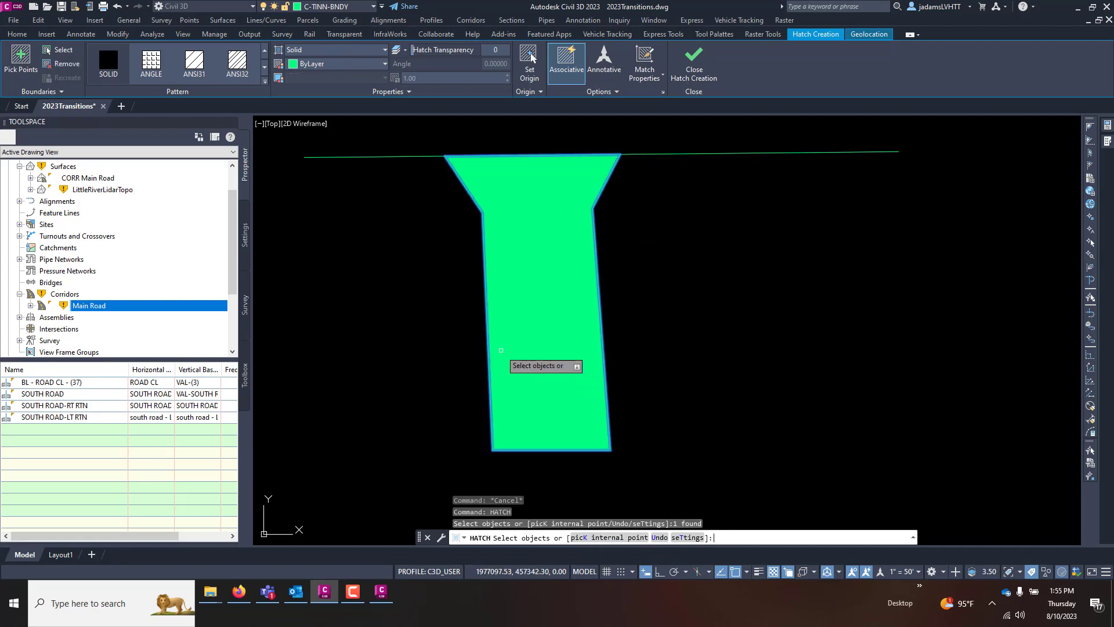
- Change the hatch to the AR-CONC concrete pattern and make its colour white
{"action": "key", "text": "Return"}
{"action": "left_click", "coordinate": [468, 249]}
{"action": "left_click", "coordinate": [434, 119]}
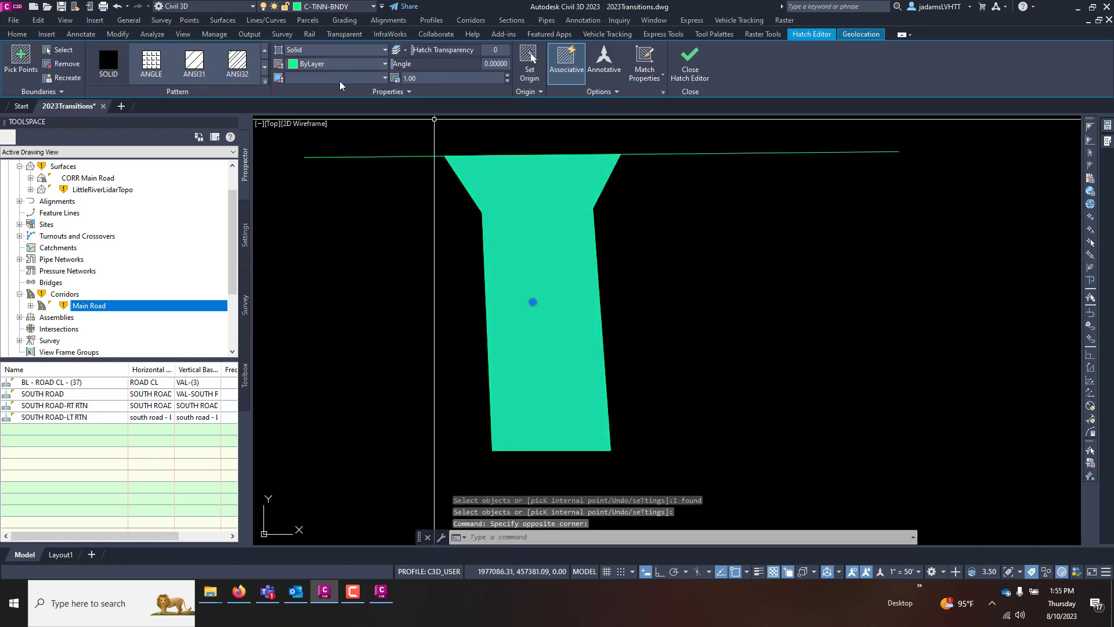
{"action": "left_click", "coordinate": [264, 84]}
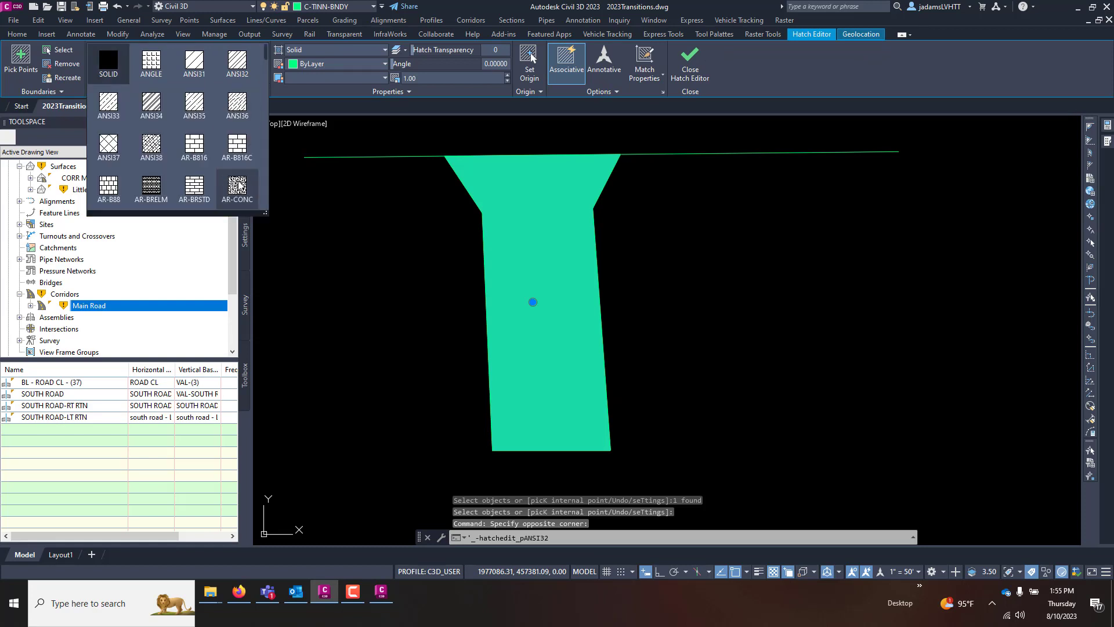
{"action": "left_click", "coordinate": [236, 185]}
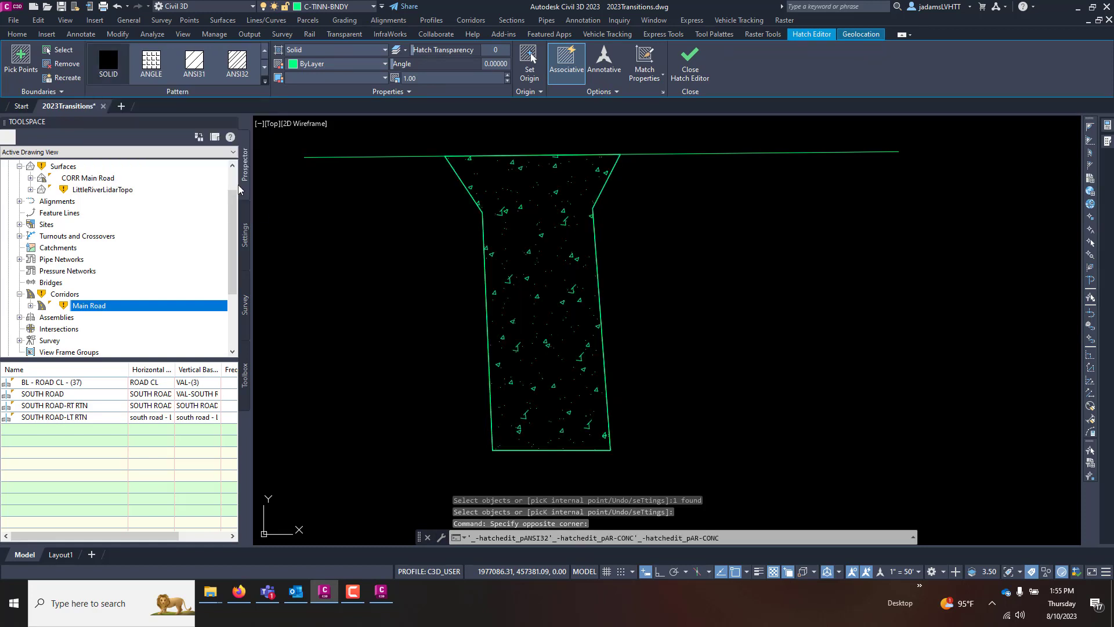
{"action": "left_click", "coordinate": [361, 65]}
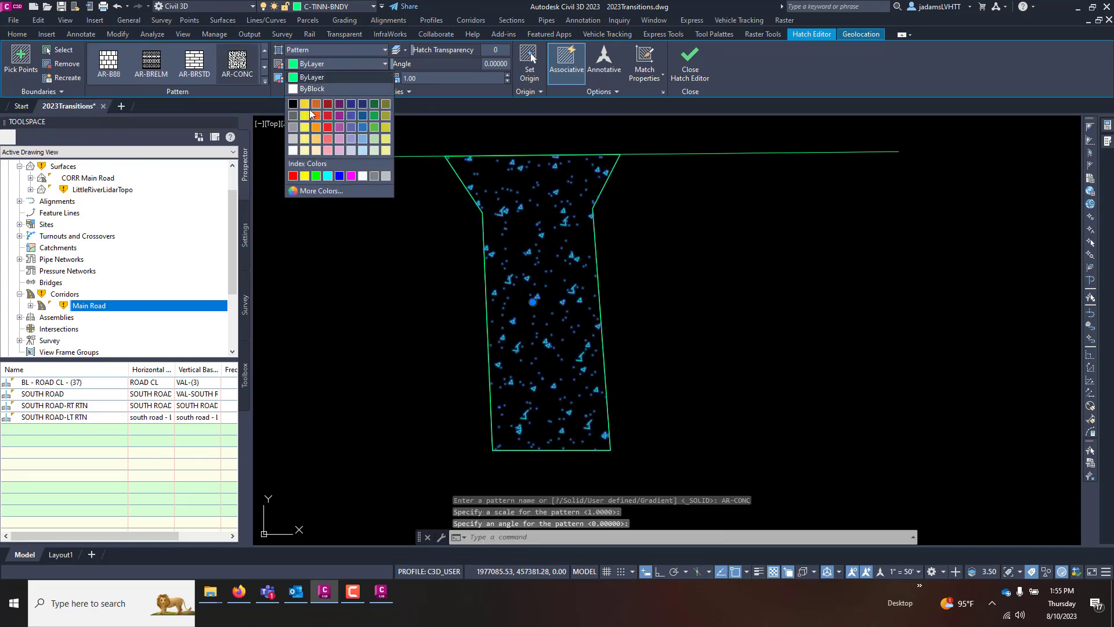
{"action": "left_click", "coordinate": [364, 178]}
{"action": "key", "text": "Escape"}
{"action": "key", "text": "Escape"}
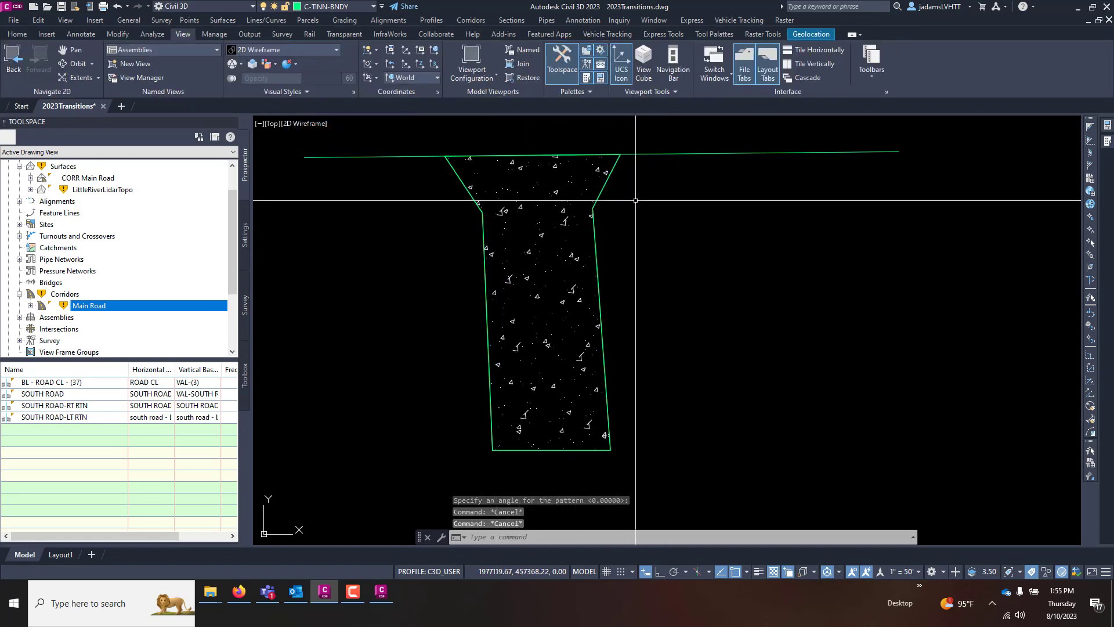
{"action": "key", "text": "Escape"}
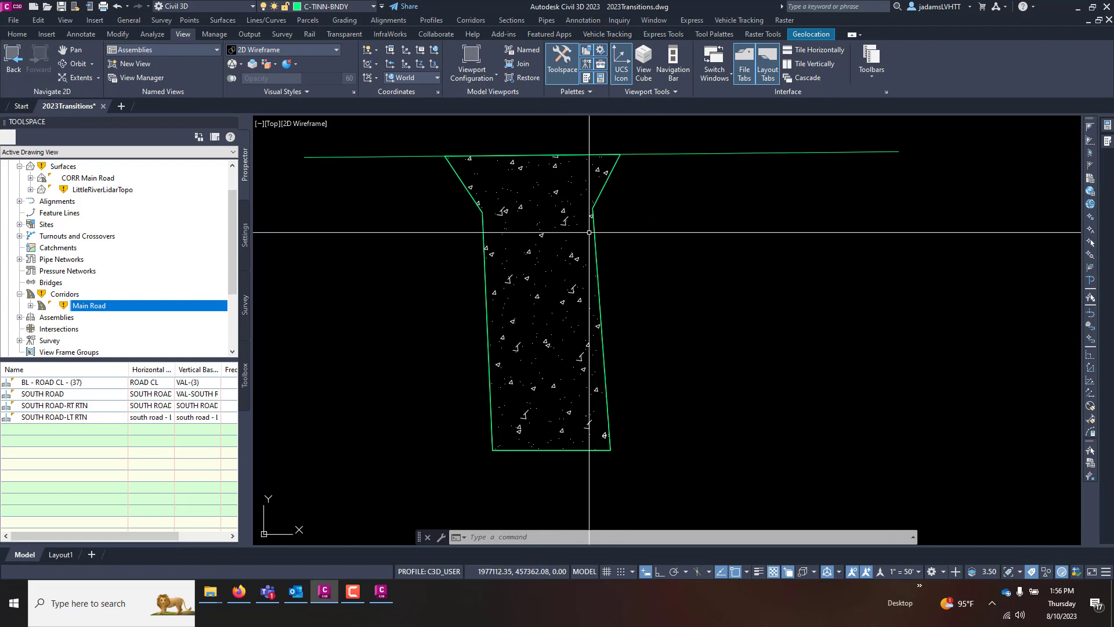
- Give the AR-CONC hatch a grey background colour
{"action": "left_click", "coordinate": [561, 208]}
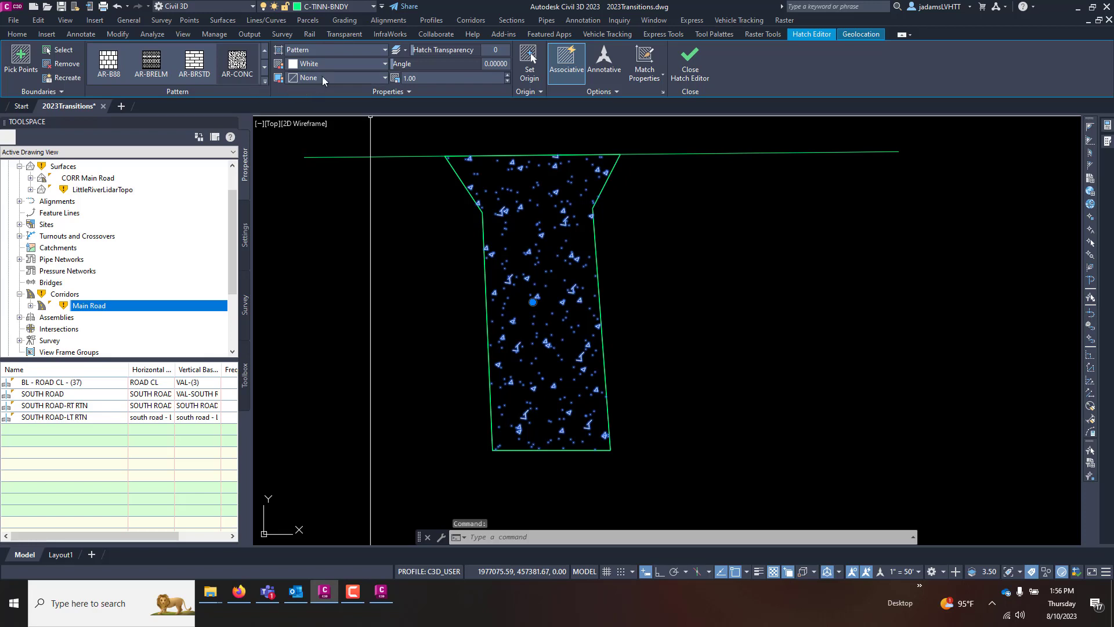
{"action": "left_click", "coordinate": [318, 78]}
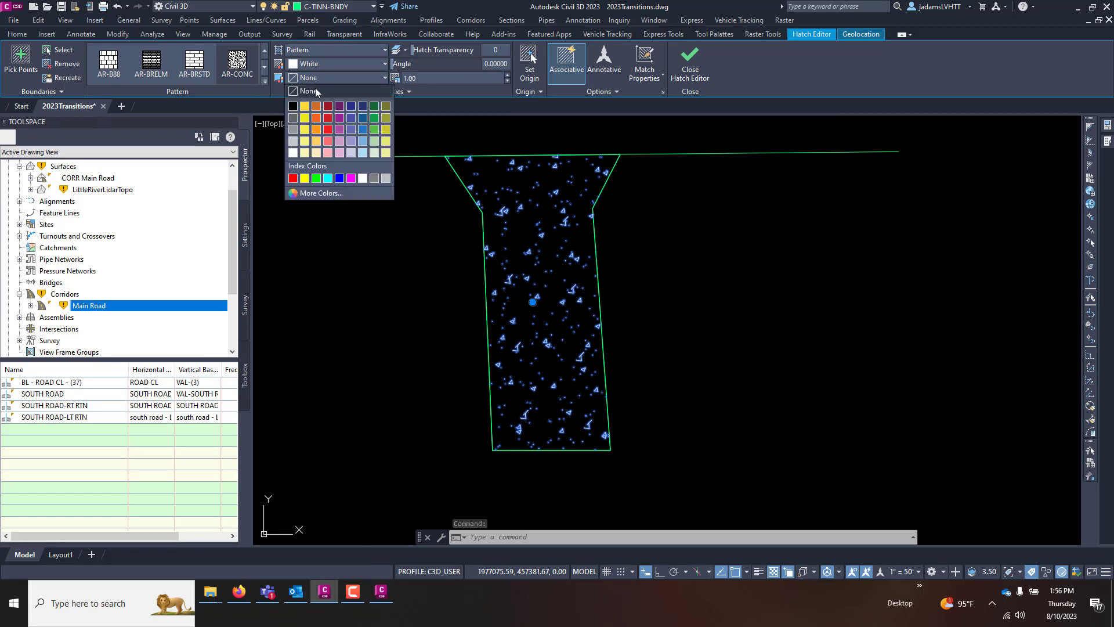
{"action": "left_click", "coordinate": [296, 128]}
{"action": "key", "text": "Escape"}
{"action": "key", "text": "Escape"}
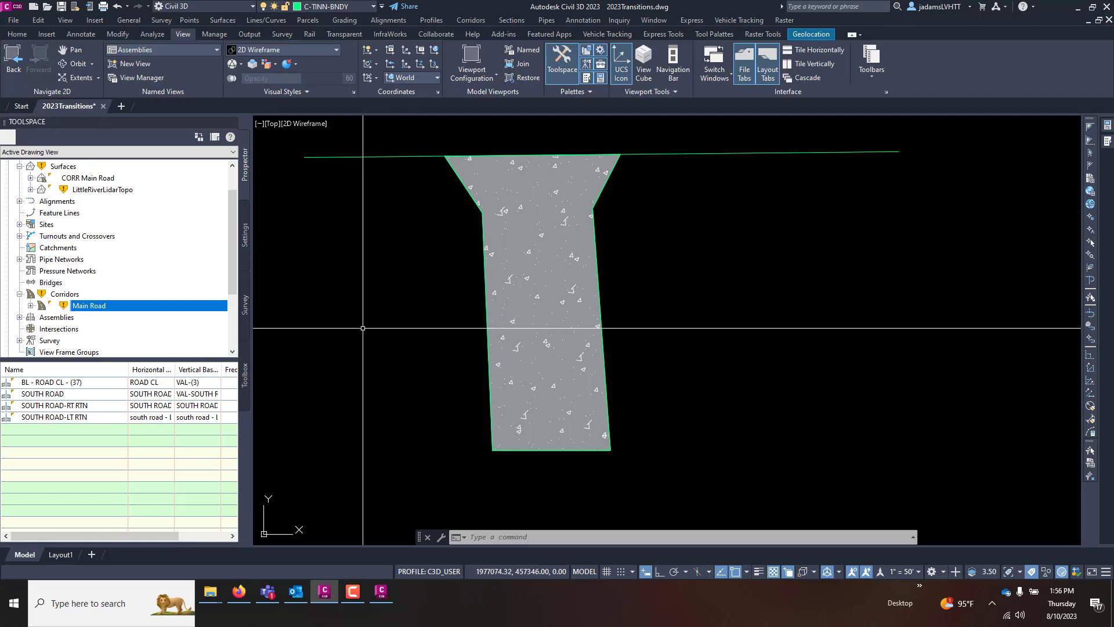
- Zoom the profile view to the 3.53% grade area and start a polyline with PL
{"action": "left_click", "coordinate": [14, 61]}
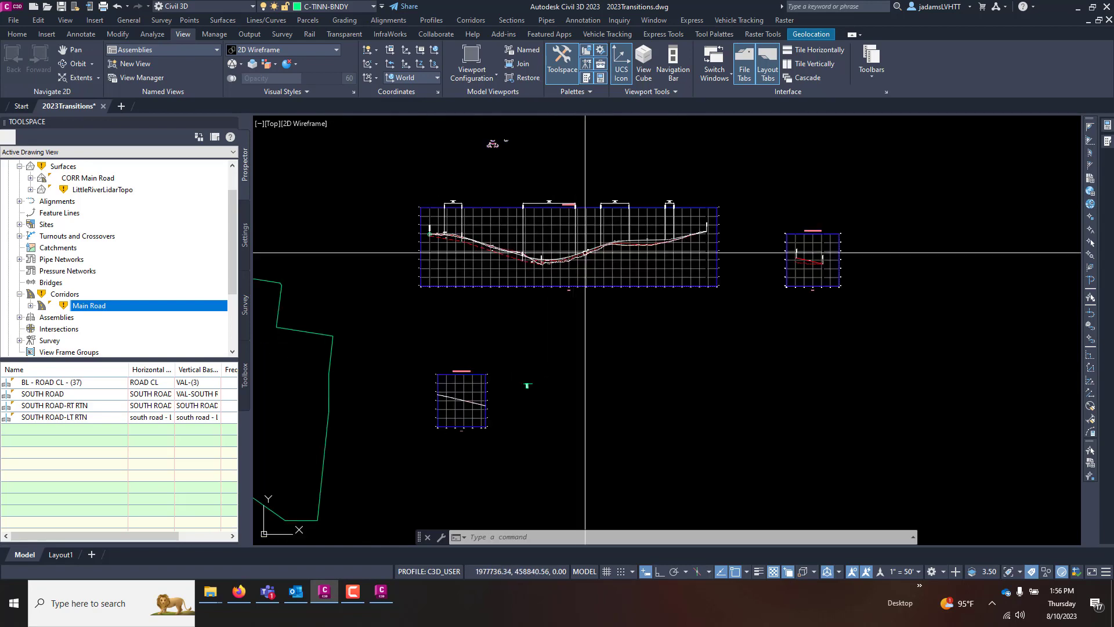
{"action": "scroll", "coordinate": [586, 251], "scroll_direction": "up", "scroll_amount": 5}
{"action": "scroll", "coordinate": [634, 243], "scroll_direction": "down", "scroll_amount": 3}
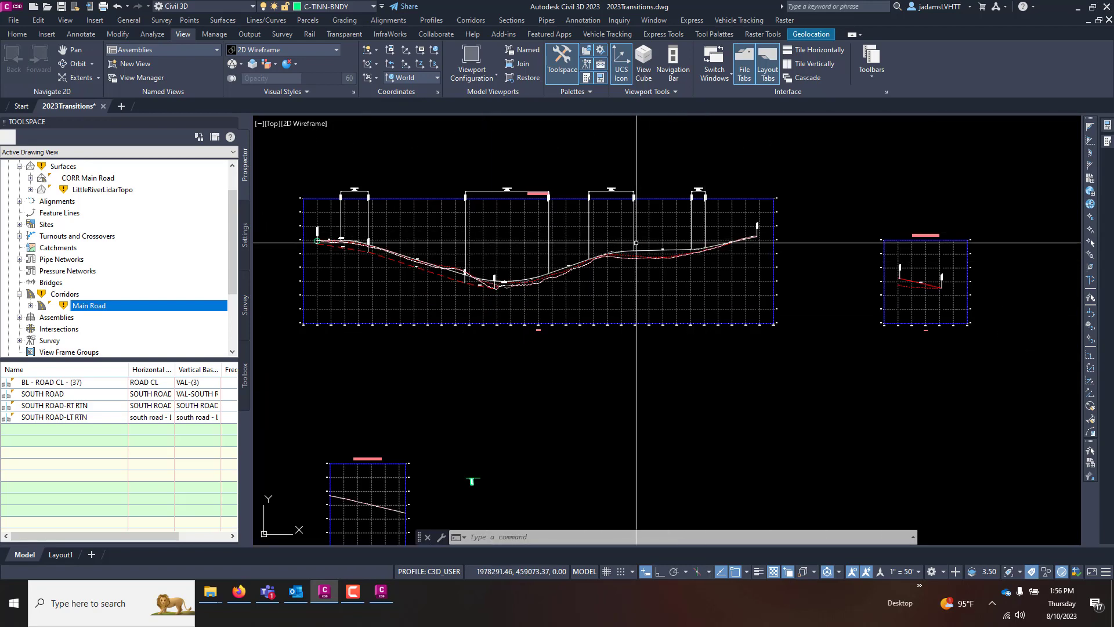
{"action": "scroll", "coordinate": [635, 243], "scroll_direction": "up", "scroll_amount": 2}
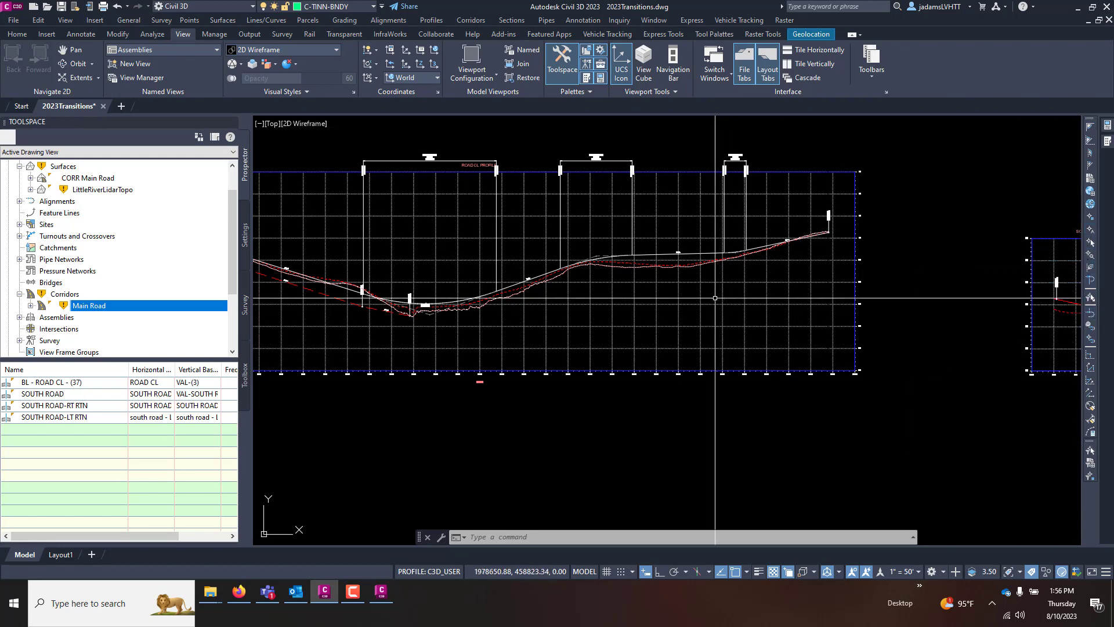
{"action": "scroll", "coordinate": [567, 274], "scroll_direction": "up", "scroll_amount": 5}
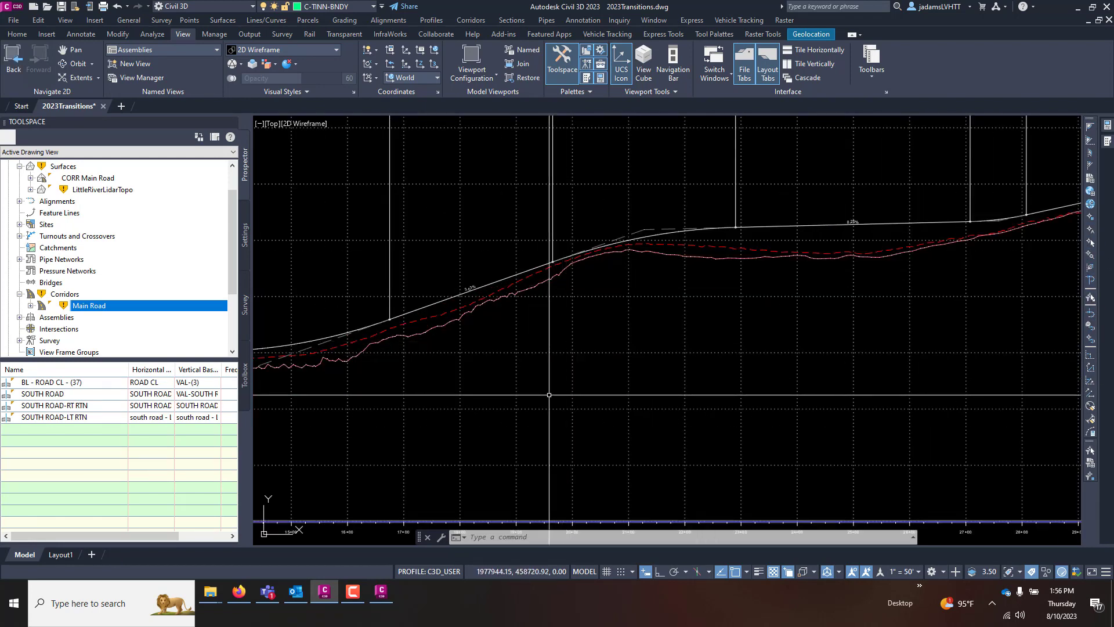
{"action": "scroll", "coordinate": [642, 355], "scroll_direction": "down", "scroll_amount": 5}
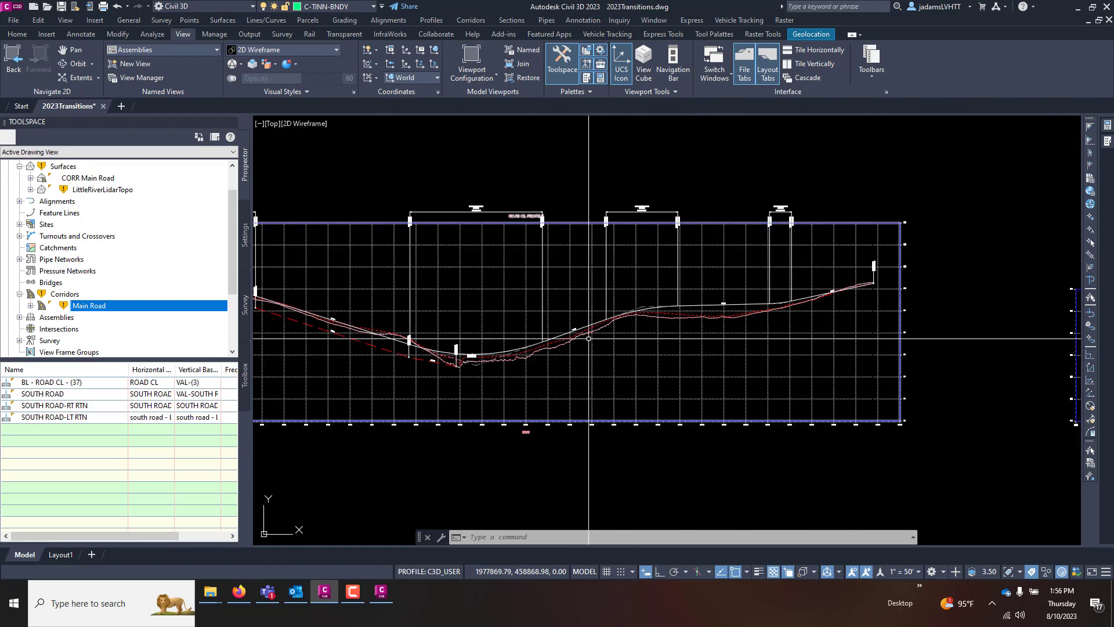
{"action": "scroll", "coordinate": [574, 354], "scroll_direction": "up", "scroll_amount": 5}
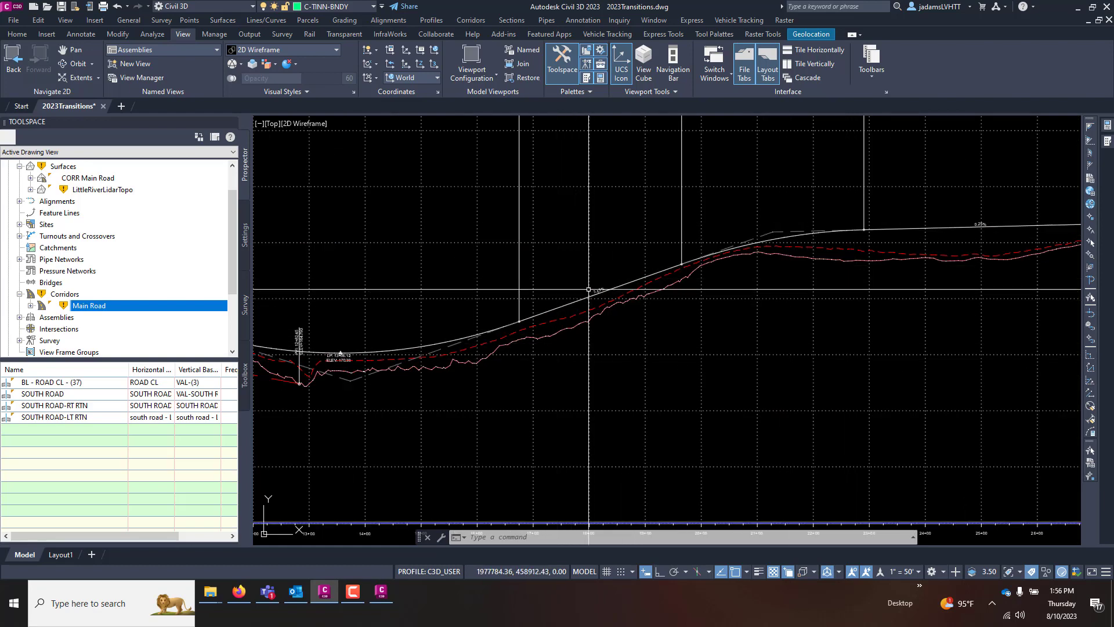
{"action": "scroll", "coordinate": [589, 290], "scroll_direction": "up", "scroll_amount": 5}
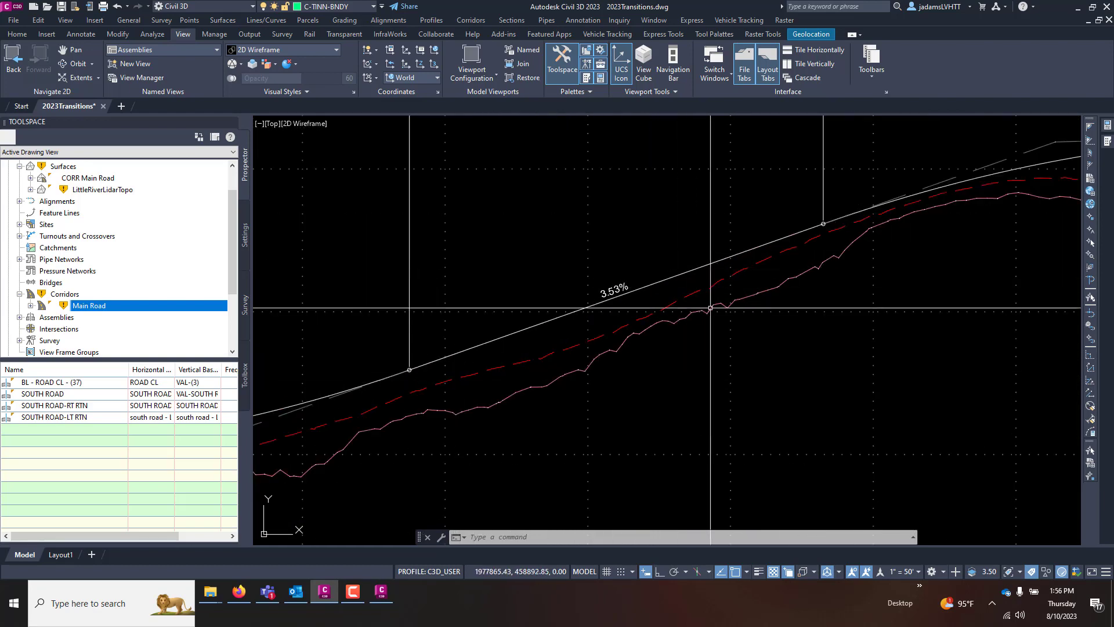
{"action": "middle_click_drag", "start_coordinate": [519, 328], "coordinate": [599, 256]}
{"action": "type", "text": "pl"}
{"action": "key", "text": "Return"}
- Draw a trial polyline segment at 6% grade, length 100, below the 3.53% grade
{"action": "left_click", "coordinate": [489, 443]}
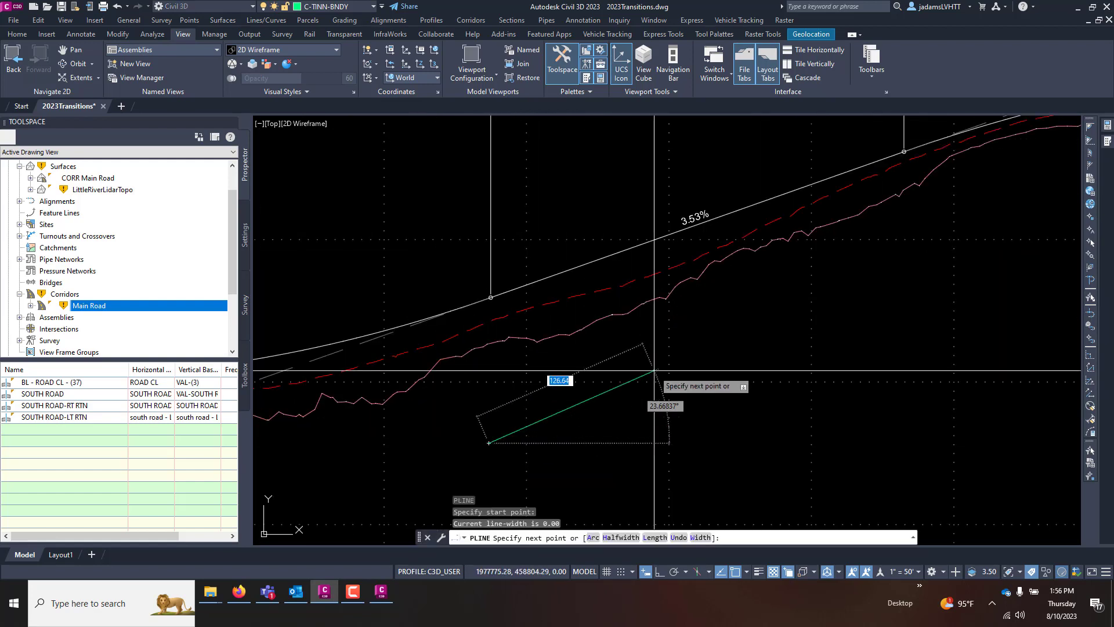
{"action": "left_click", "coordinate": [1090, 394]}
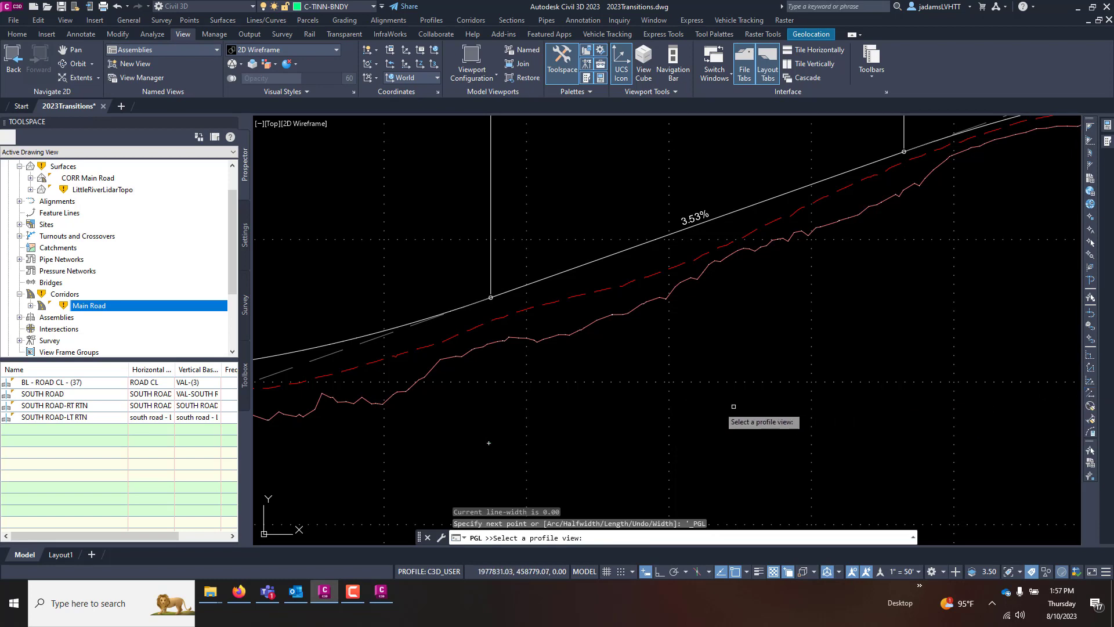
{"action": "left_click", "coordinate": [670, 382]}
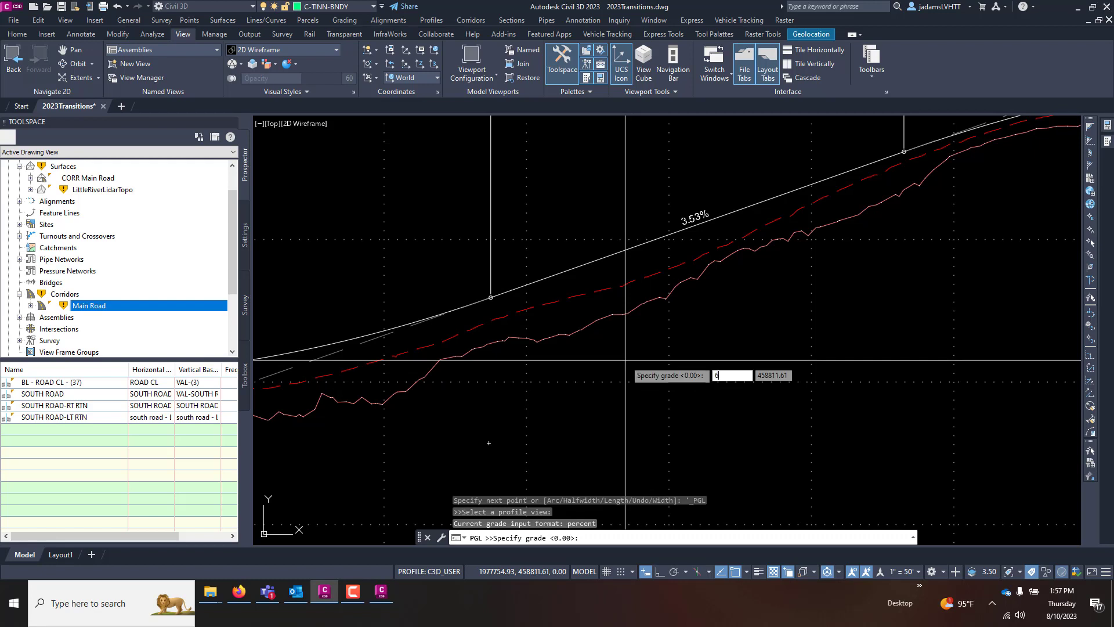
{"action": "key", "text": "Return"}
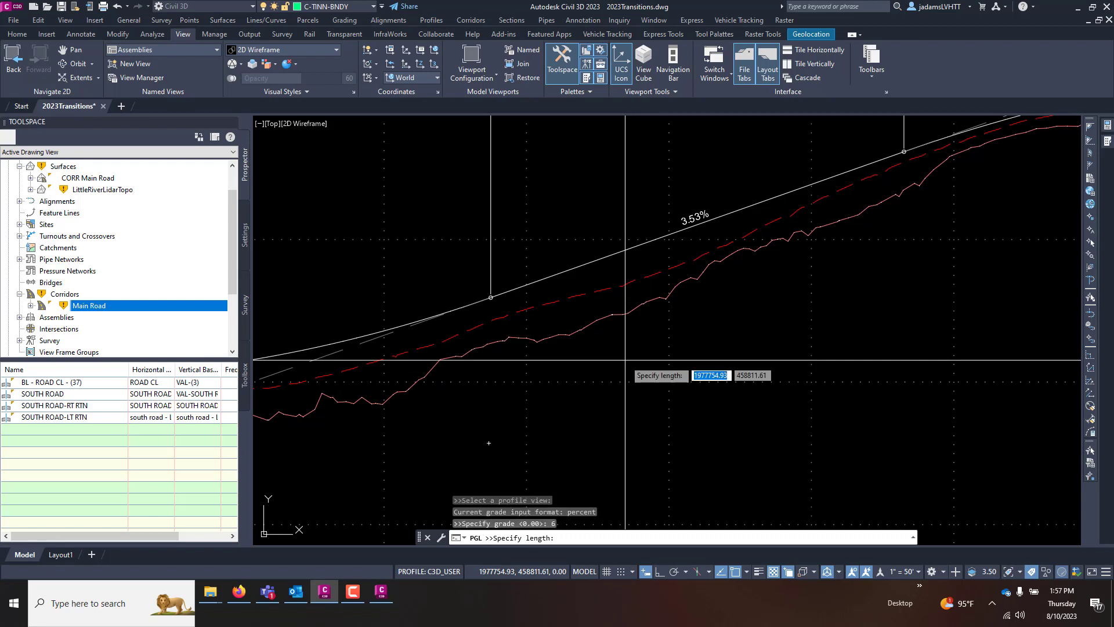
{"action": "key", "text": "Return"}
{"action": "key", "text": "Return"}
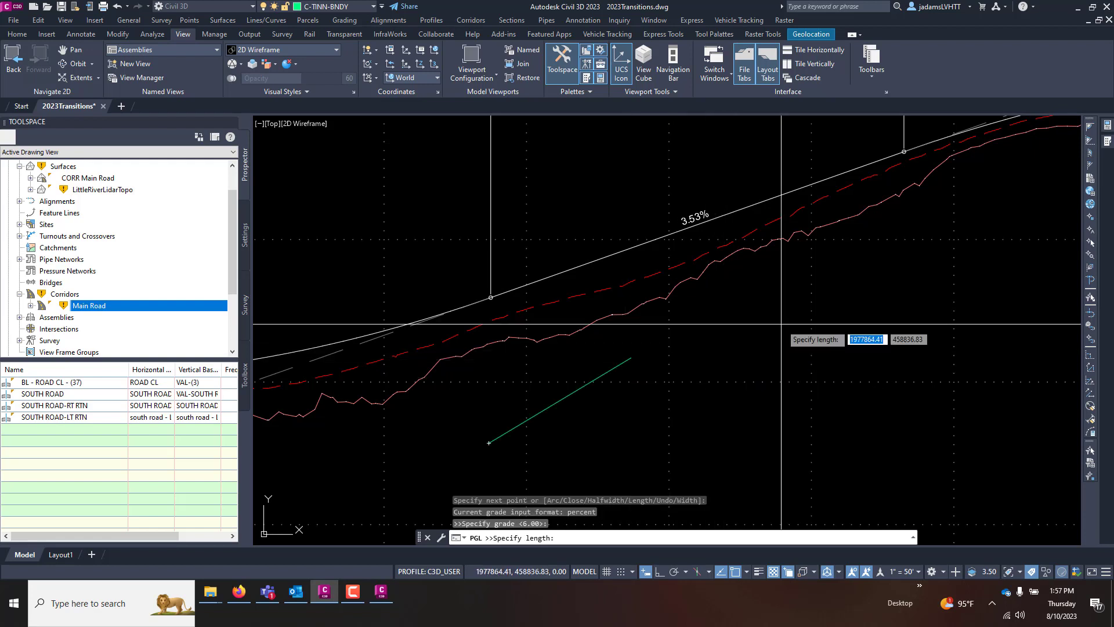
- End the polyline command and window-select the green trial line
{"action": "key", "text": "Escape"}
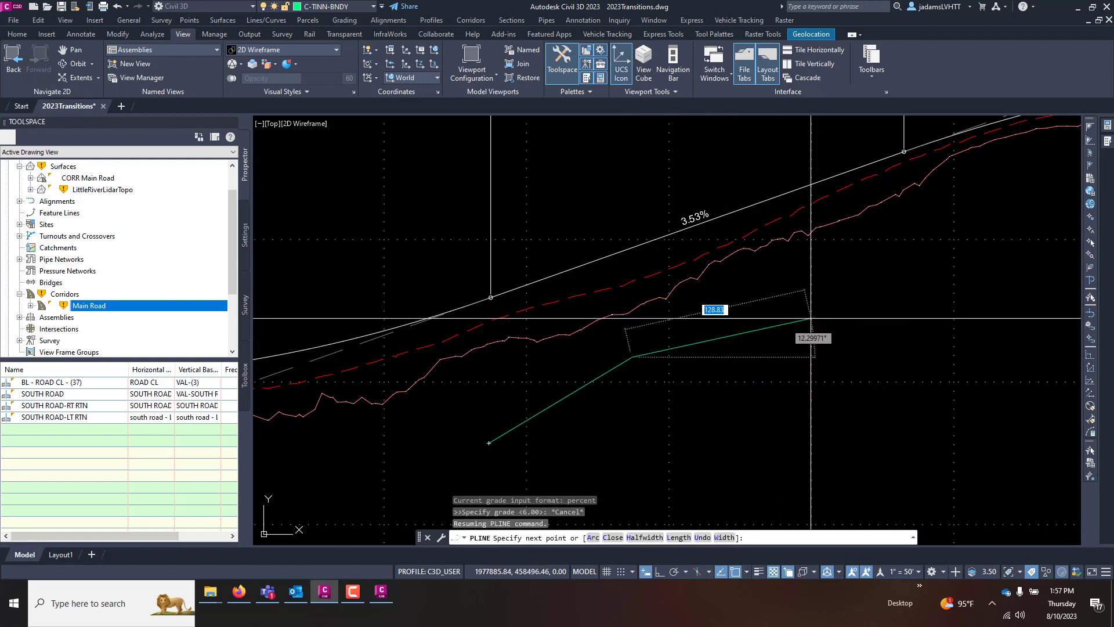
{"action": "key", "text": "Escape"}
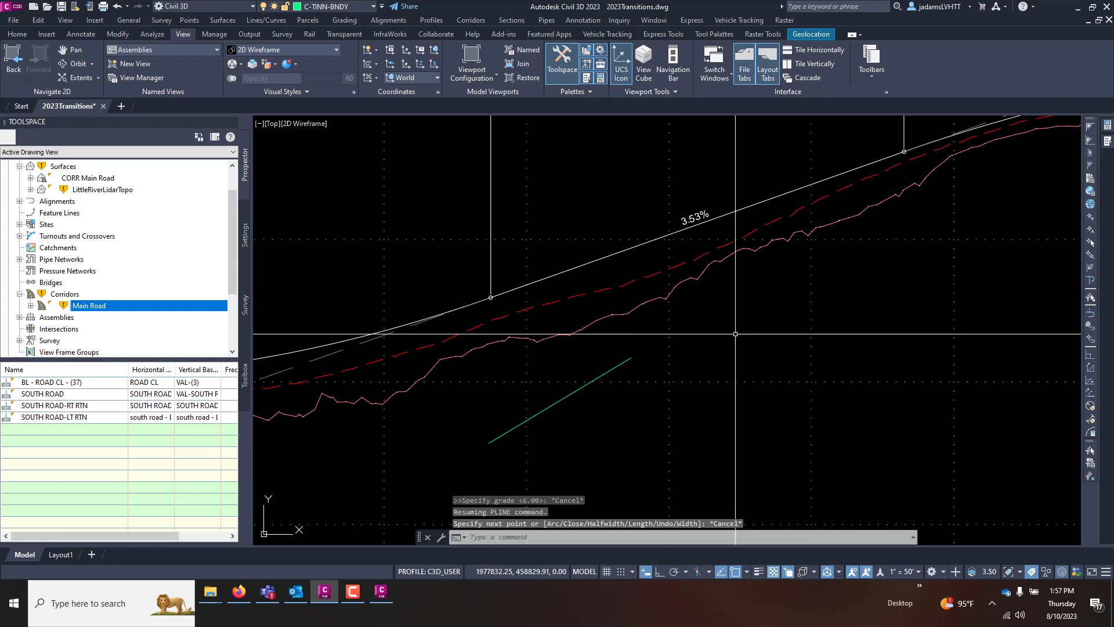
{"action": "left_click", "coordinate": [625, 366]}
{"action": "left_click", "coordinate": [632, 357]}
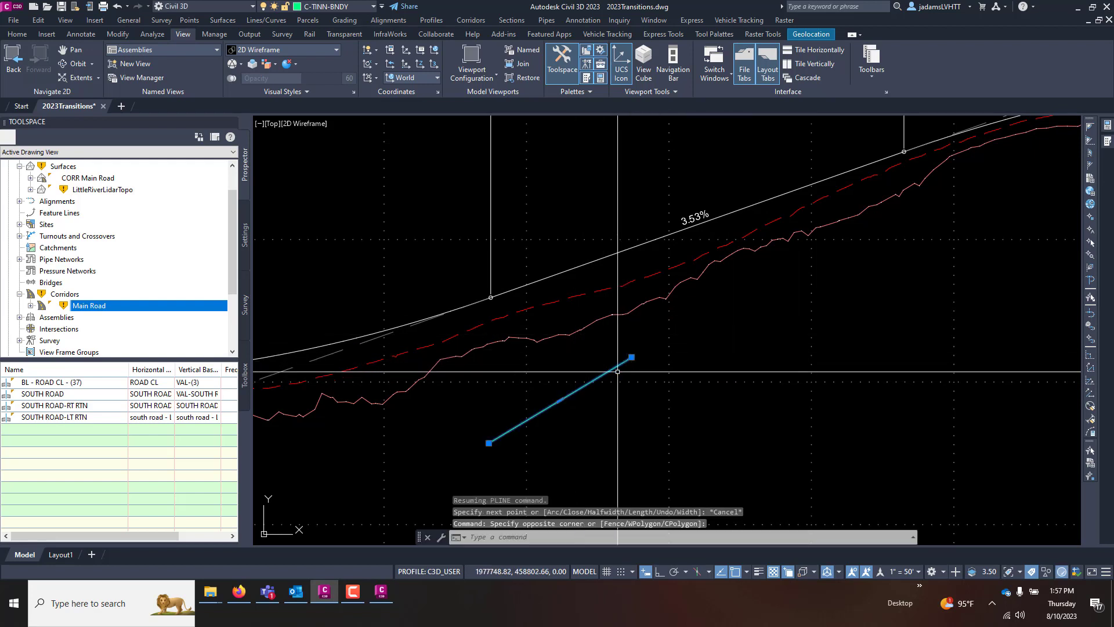
- Erase the trial line and draw a LINE at 6% grade, 100 long, below the profile
{"action": "key", "text": "Delete"}
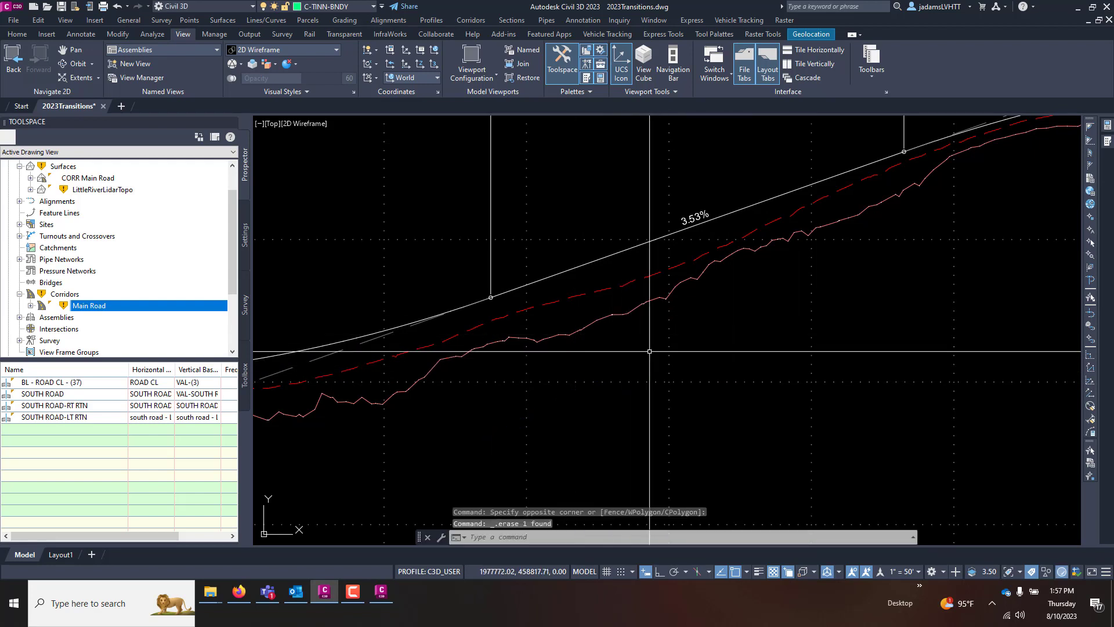
{"action": "type", "text": "l"}
{"action": "key", "text": "Return"}
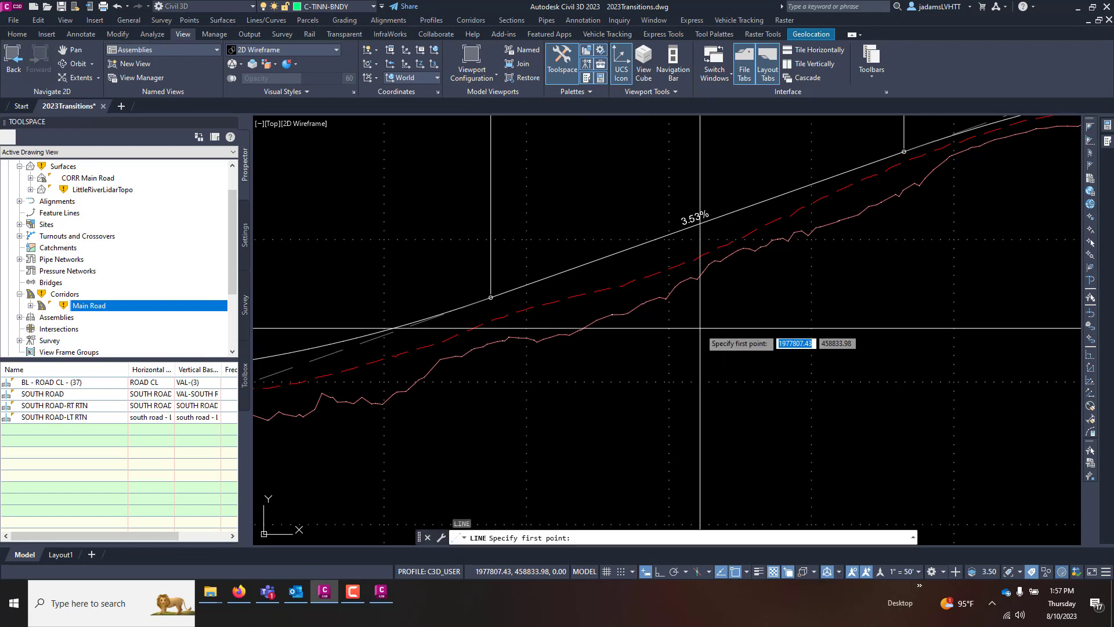
{"action": "left_click", "coordinate": [508, 440]}
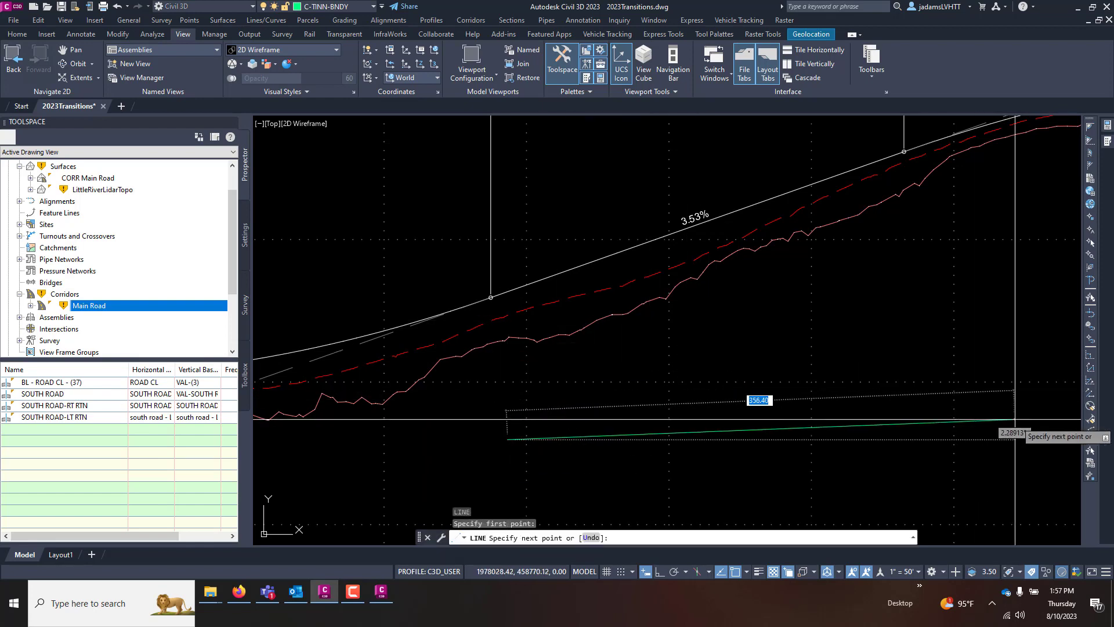
{"action": "left_click", "coordinate": [1090, 395]}
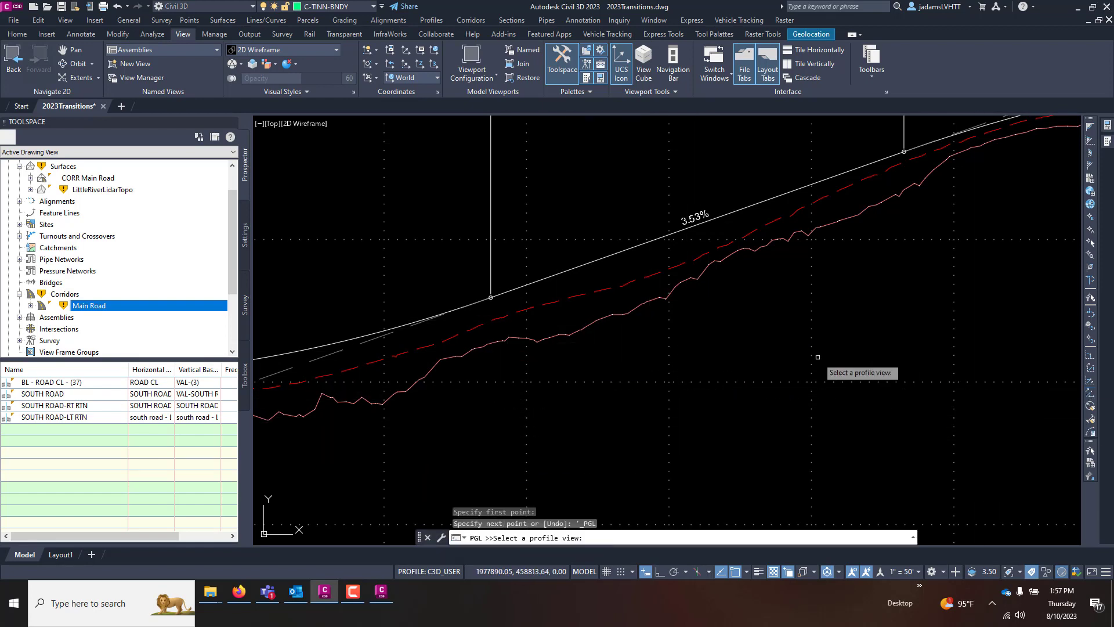
{"action": "left_click", "coordinate": [670, 366]}
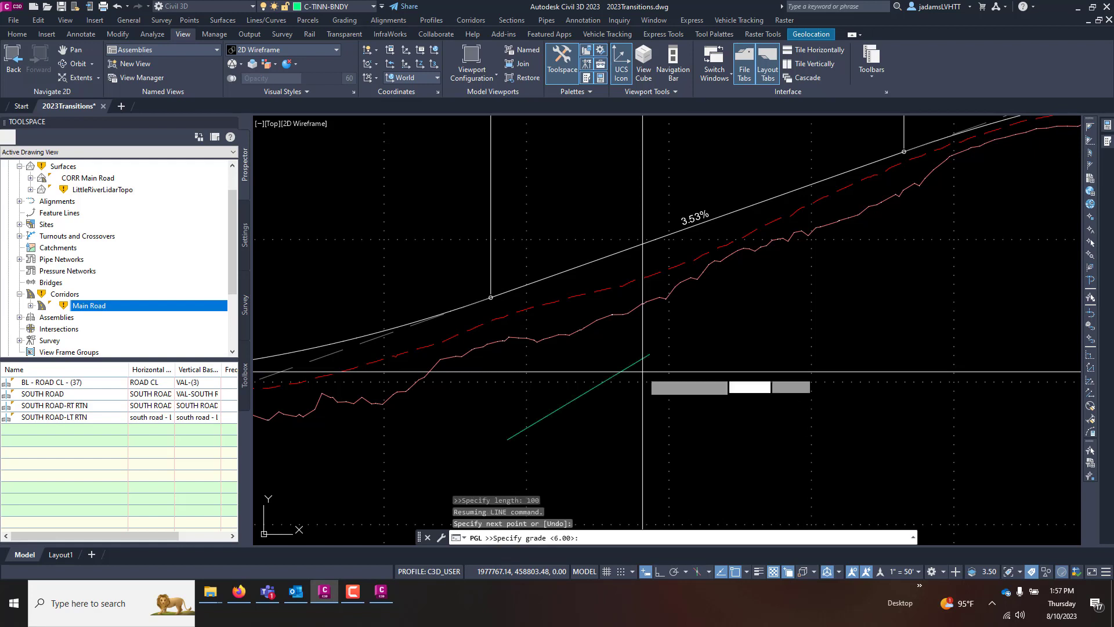
{"action": "key", "text": "Escape"}
{"action": "key", "text": "Escape"}
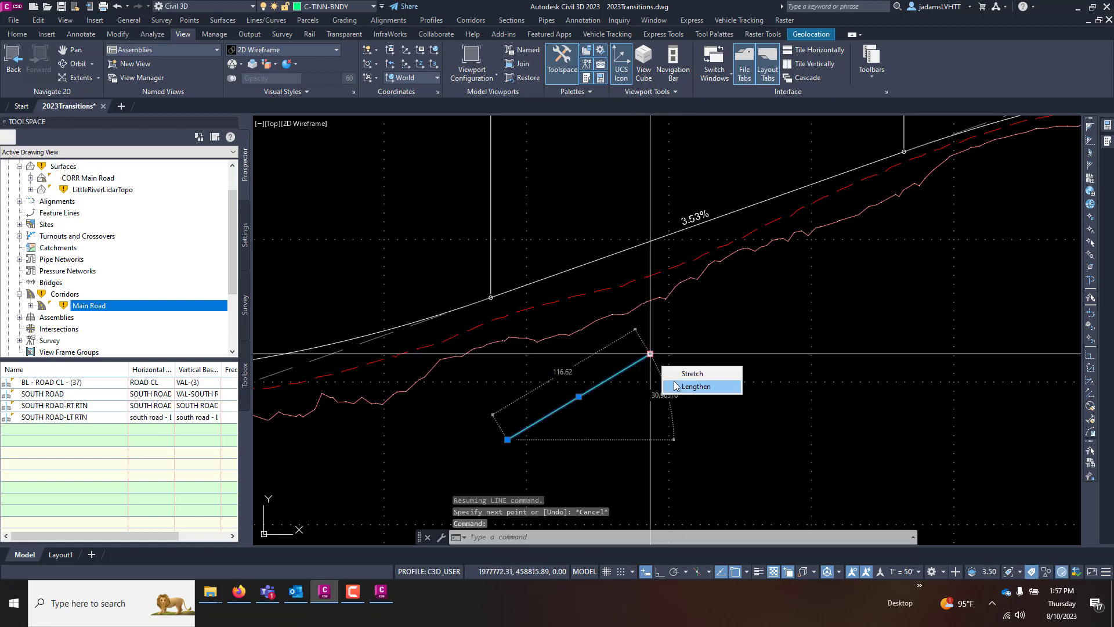
- Lengthen the 6% line upward with Osnap off so it crosses the road profile grade
{"action": "left_click", "coordinate": [695, 387]}
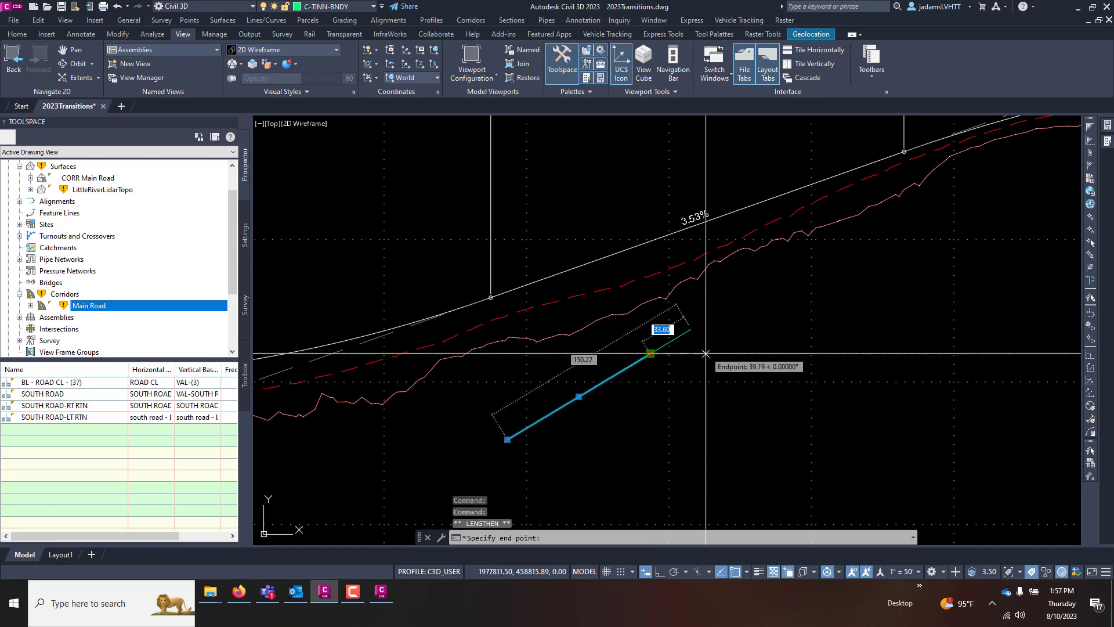
{"action": "scroll", "coordinate": [591, 372], "scroll_direction": "down", "scroll_amount": 3}
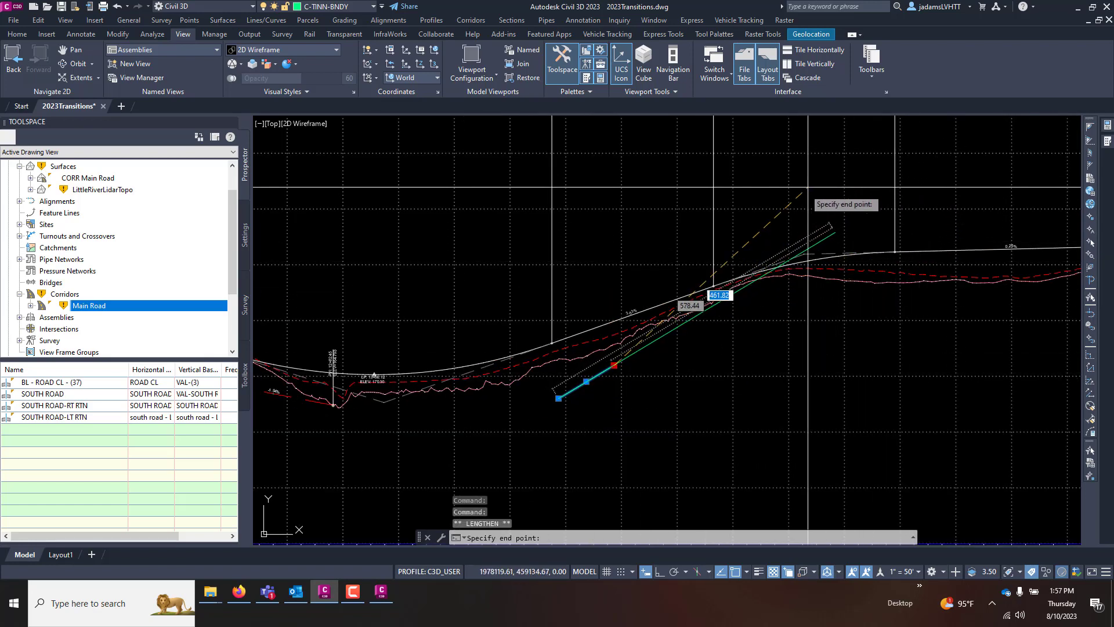
{"action": "key", "text": "F3"}
{"action": "left_click", "coordinate": [843, 170]}
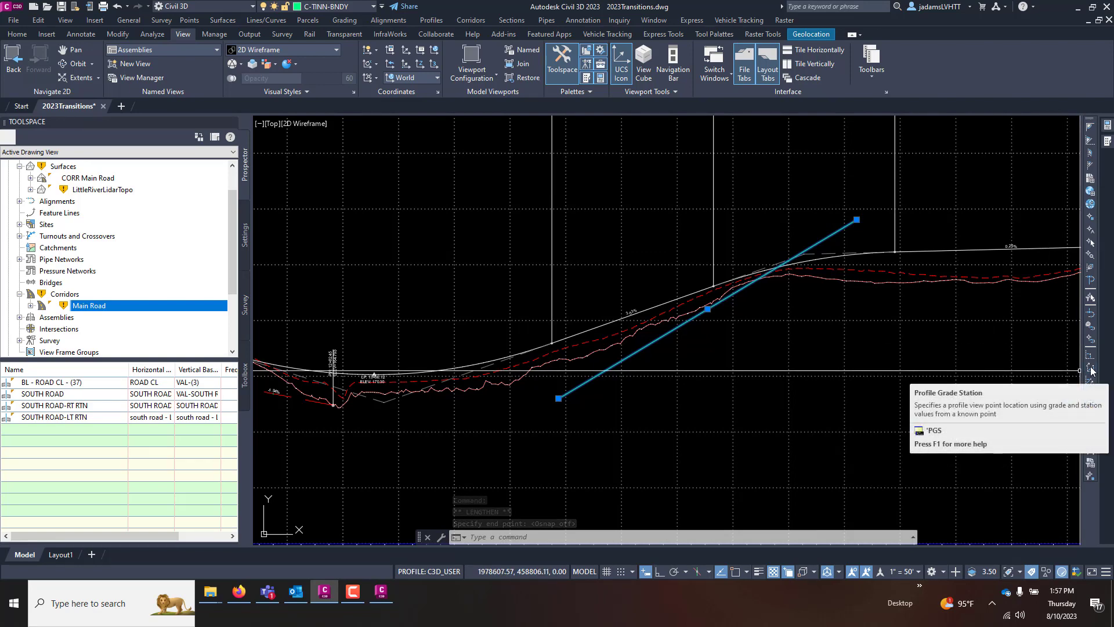
{"action": "scroll", "coordinate": [615, 340], "scroll_direction": "down", "scroll_amount": 6}
{"action": "scroll", "coordinate": [621, 334], "scroll_direction": "up", "scroll_amount": 4}
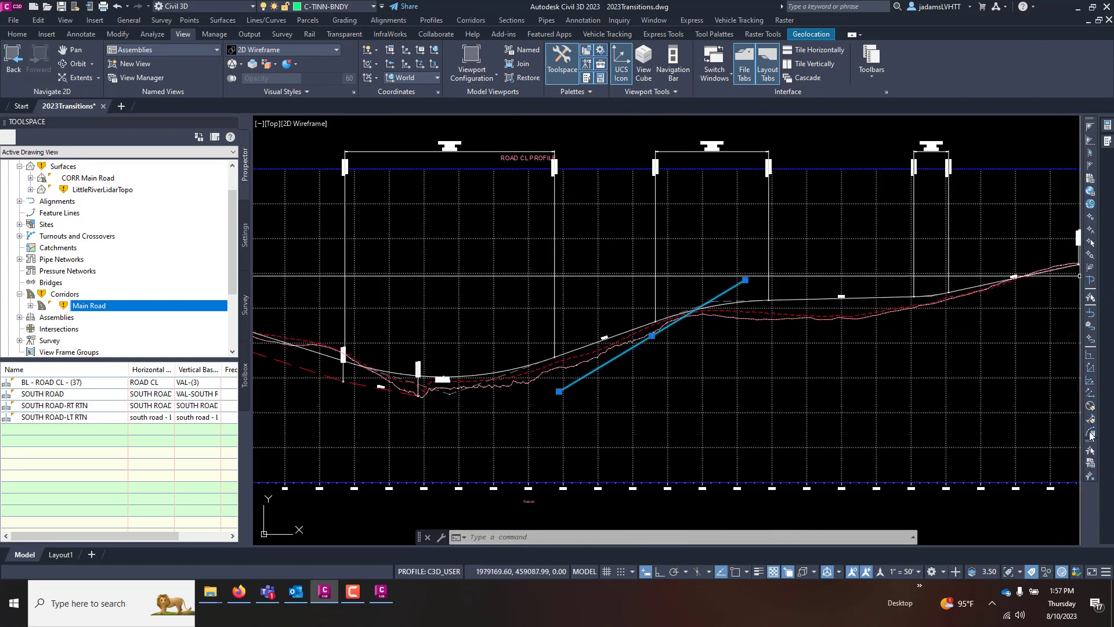